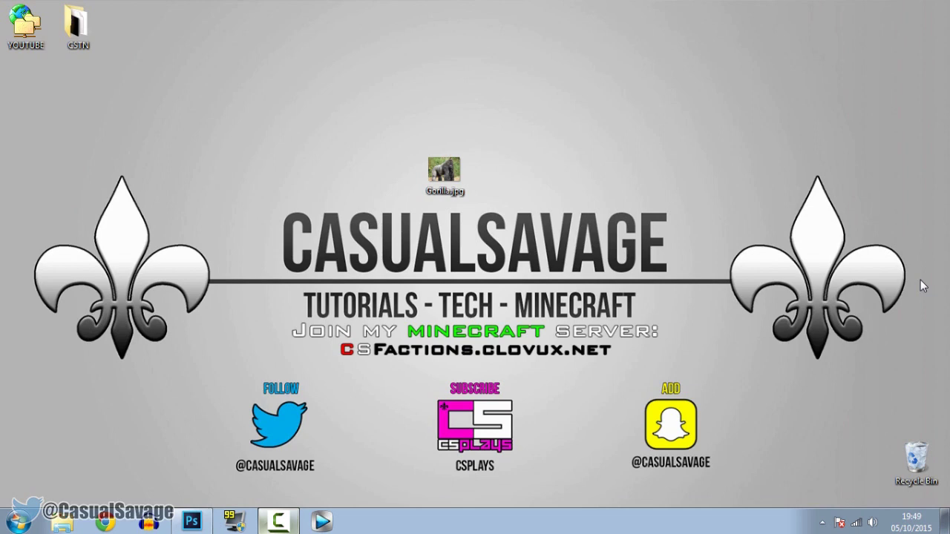
# Preview Gorilla.jpg from the desktop and open the photo in Photoshop.
pyautogui.doubleClick(444, 171)
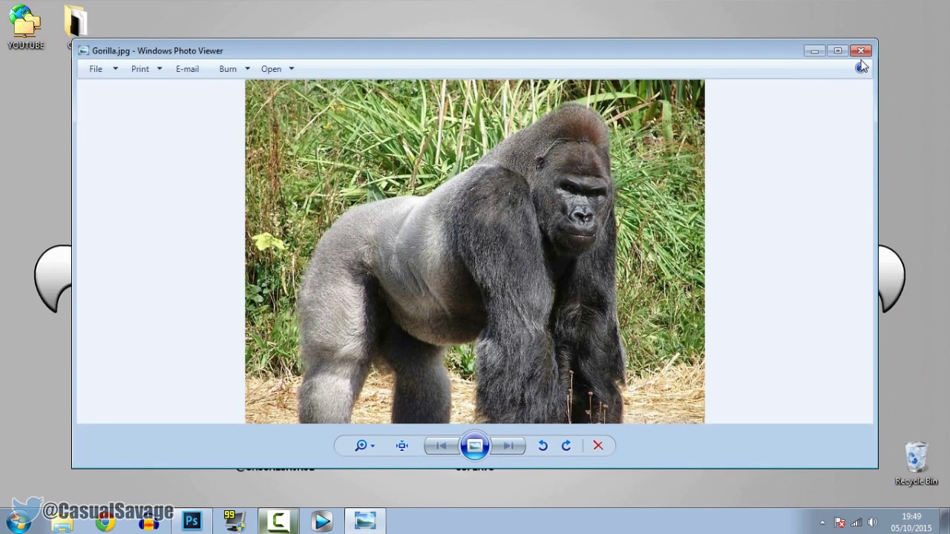
pyautogui.click(862, 50)
pyautogui.moveTo(444, 170); pyautogui.dragTo(196, 521)
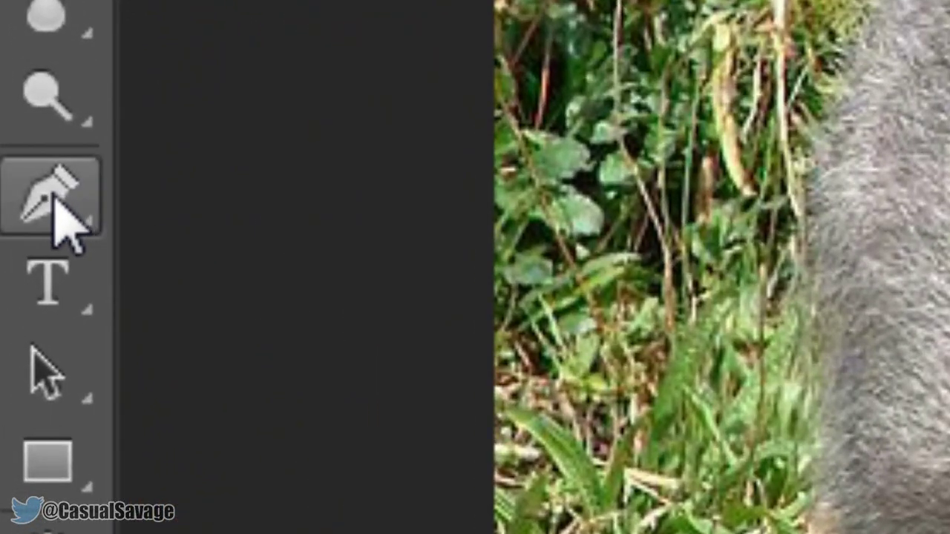
# Choose the standard Pen Tool from the available pen variants.
pyautogui.click(55, 200)
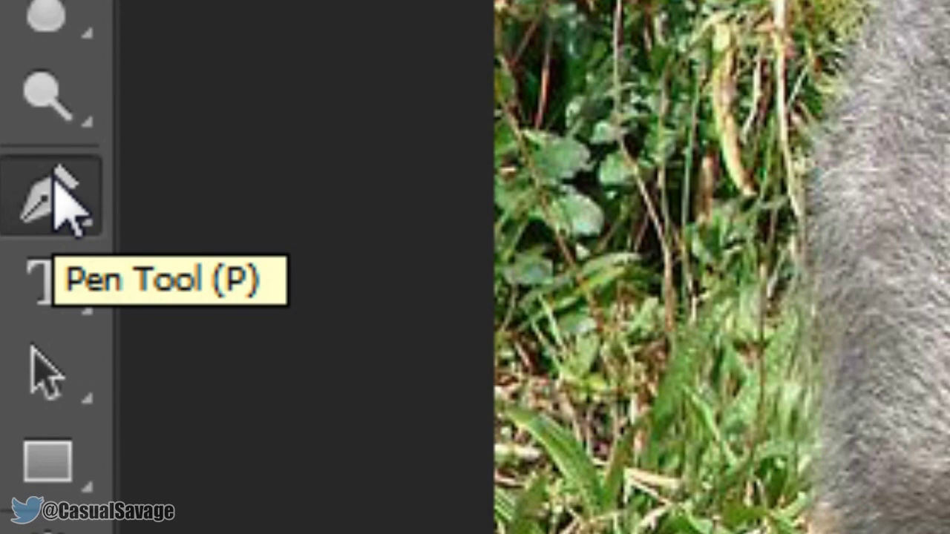
pyautogui.rightClick(64, 201)
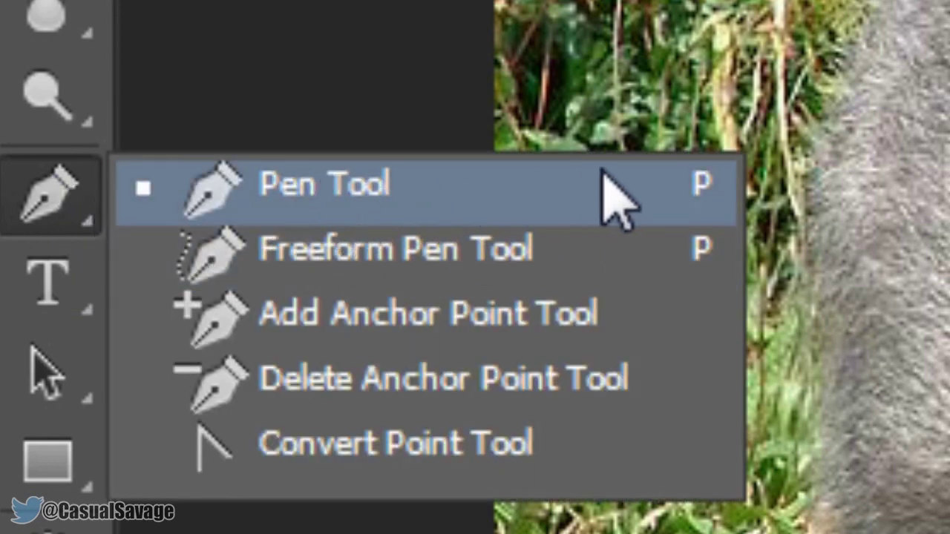
pyautogui.click(555, 199)
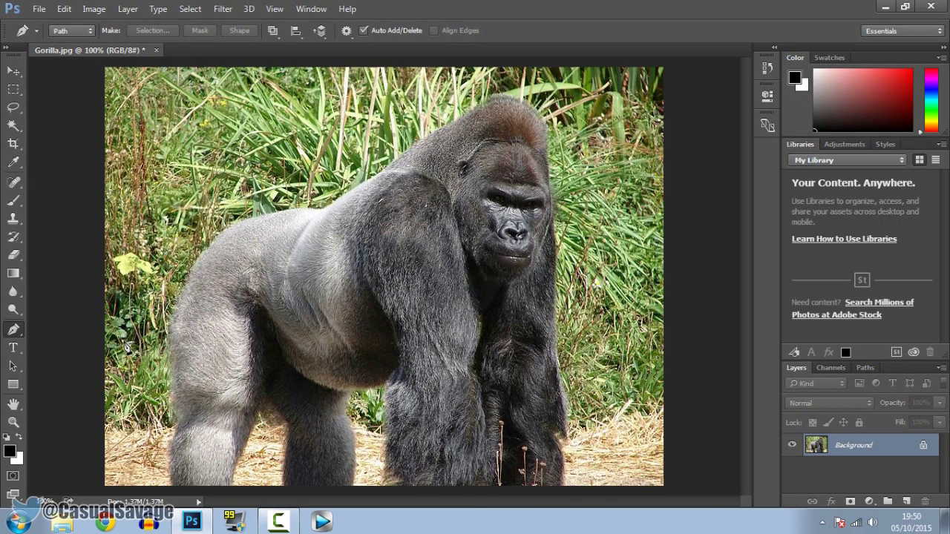
# Start a Pen Tool path just below the photo at the near rear leg and trace the lower leg's outer edge up toward the knee.
pyautogui.click(13, 423)
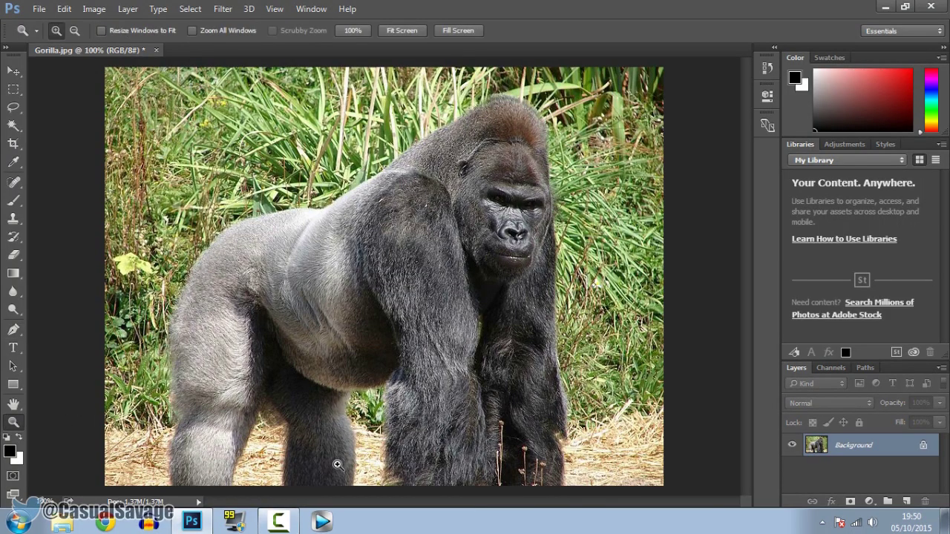
pyautogui.click(209, 480)
pyautogui.scroll(-1, 232, 233)
pyautogui.scroll(2, 212, 379)
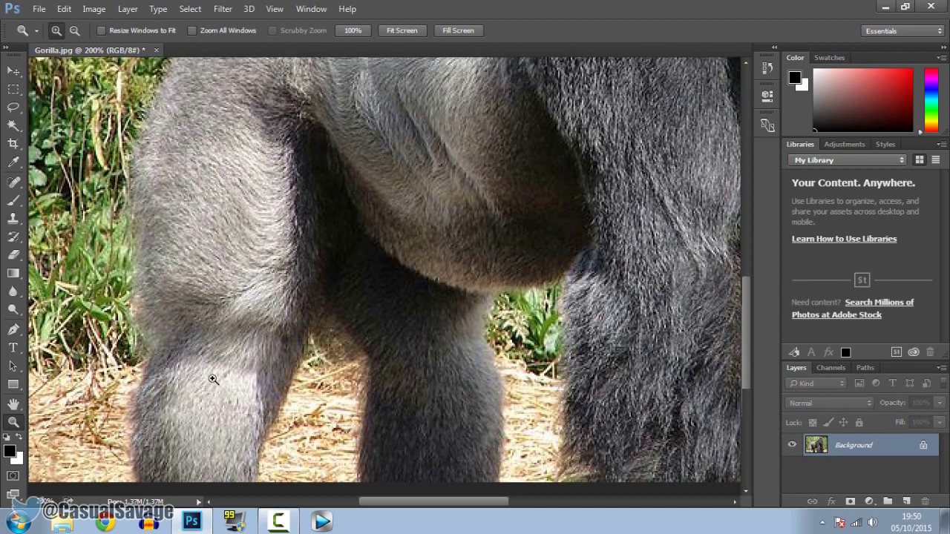
pyautogui.scroll(-3, 201, 388)
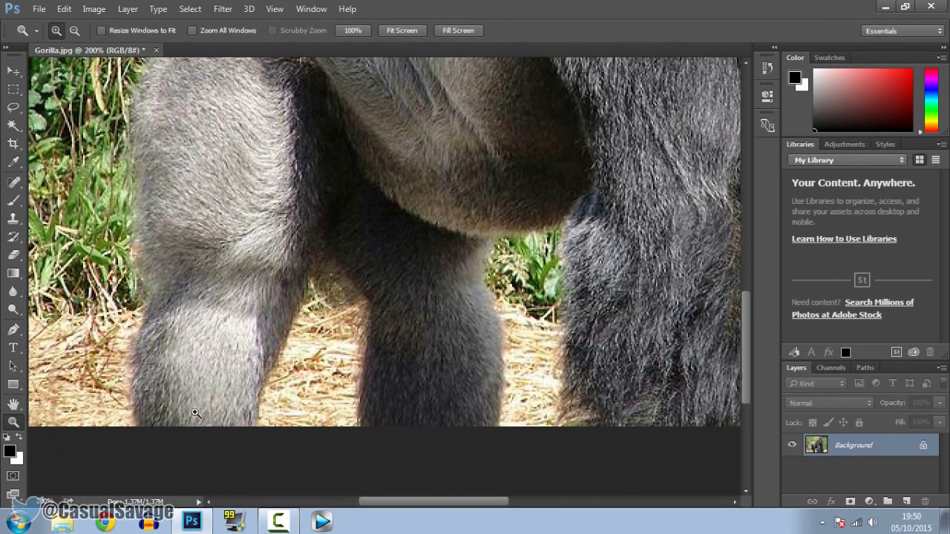
pyautogui.click(192, 420)
pyautogui.moveTo(386, 506)
pyautogui.mouseDown()
pyautogui.moveTo(353, 505)
pyautogui.moveTo(404, 505)
pyautogui.mouseUp()
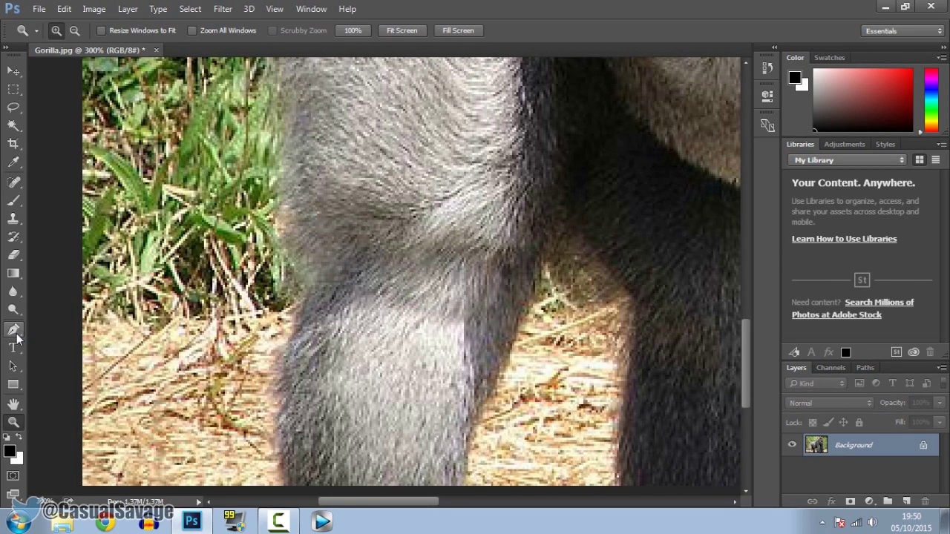
pyautogui.click(16, 334)
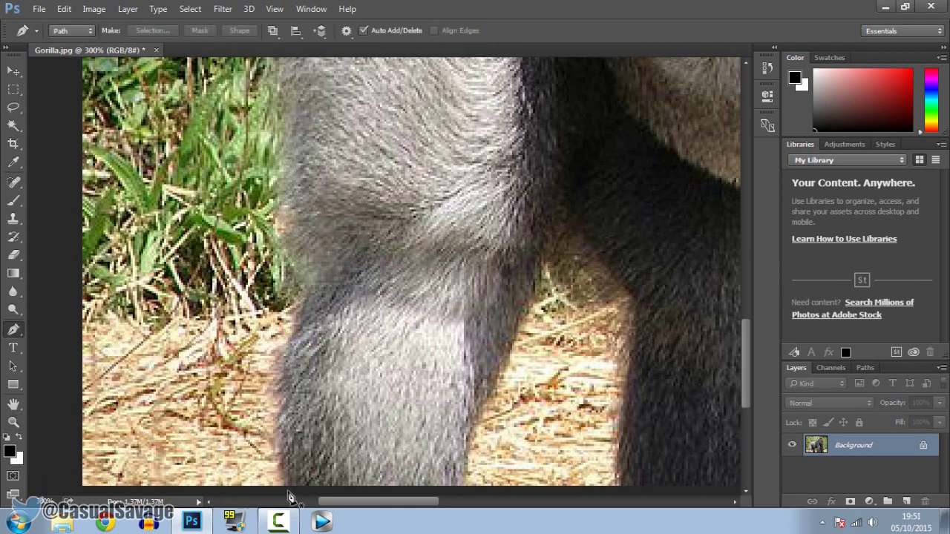
pyautogui.click(288, 491)
pyautogui.click(282, 471)
pyautogui.click(280, 442)
pyautogui.click(279, 399)
pyautogui.click(282, 363)
pyautogui.click(294, 327)
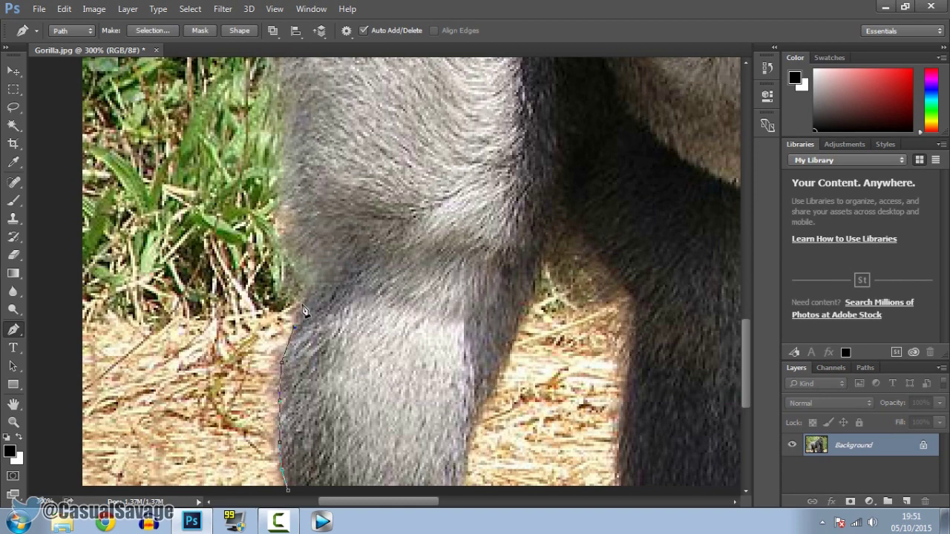
# Continue the path from the knee crease up the outer edge of the thigh to the gorilla's rump.
pyautogui.click(306, 287)
pyautogui.click(290, 259)
pyautogui.click(285, 245)
pyautogui.click(279, 214)
pyautogui.click(288, 127)
pyautogui.scroll(5, 289, 172)
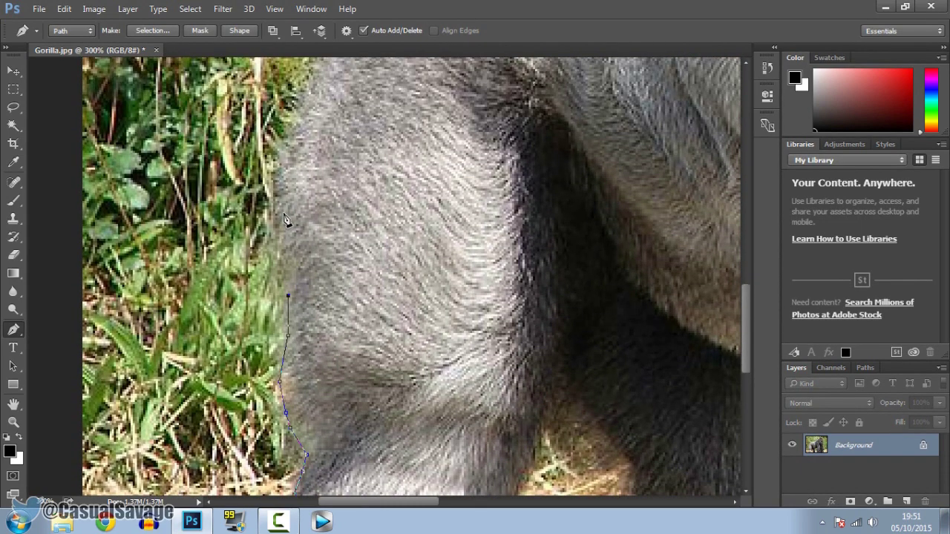
pyautogui.click(284, 215)
pyautogui.scroll(3, 311, 178)
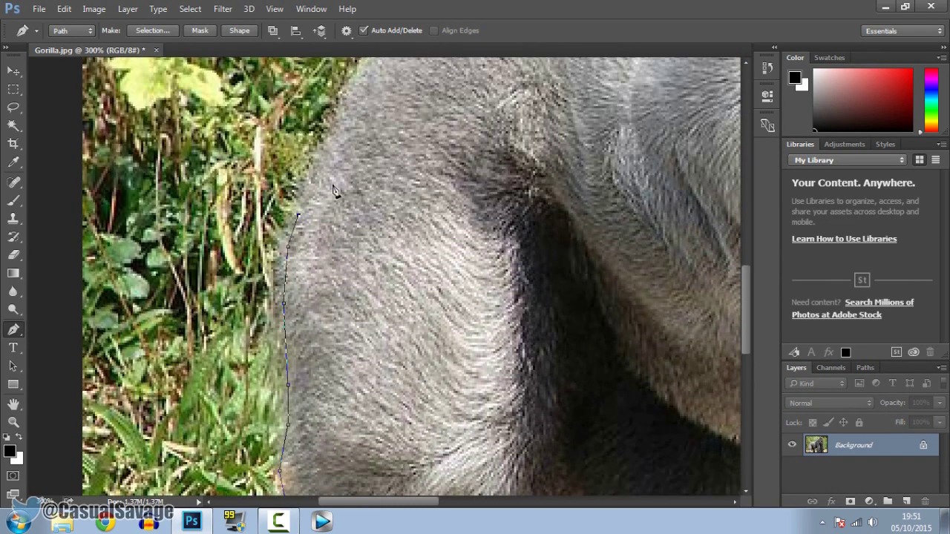
pyautogui.click(324, 218)
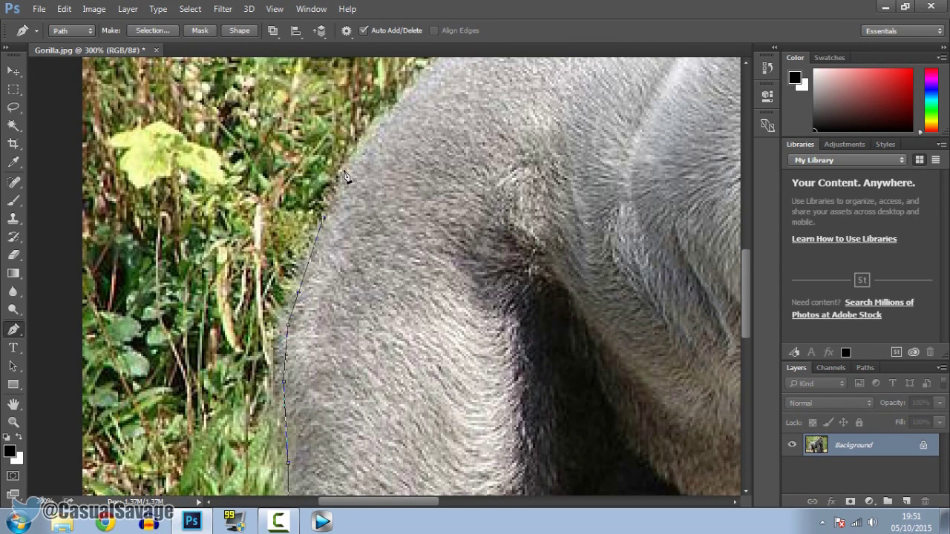
pyautogui.click(349, 159)
pyautogui.click(385, 122)
pyautogui.click(412, 82)
pyautogui.scroll(2, 416, 89)
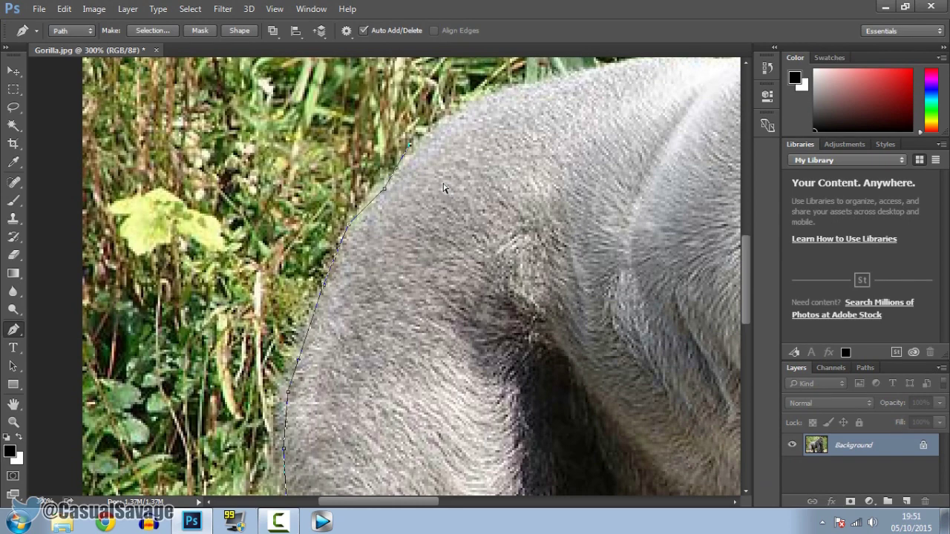
pyautogui.hotkey('ctrl', 'alt', 'z')
pyautogui.hotkey('ctrl', 'alt', 'z')
# Trace the rounded top of the rump with closely spaced anchor points up to the start of the back.
pyautogui.click(376, 190)
pyautogui.click(414, 148)
pyautogui.click(451, 113)
pyautogui.click(499, 86)
pyautogui.click(539, 77)
pyautogui.click(573, 74)
# Extend the path along the lower back to the foot of the shoulder slope.
pyautogui.scroll(5, 451, 452)
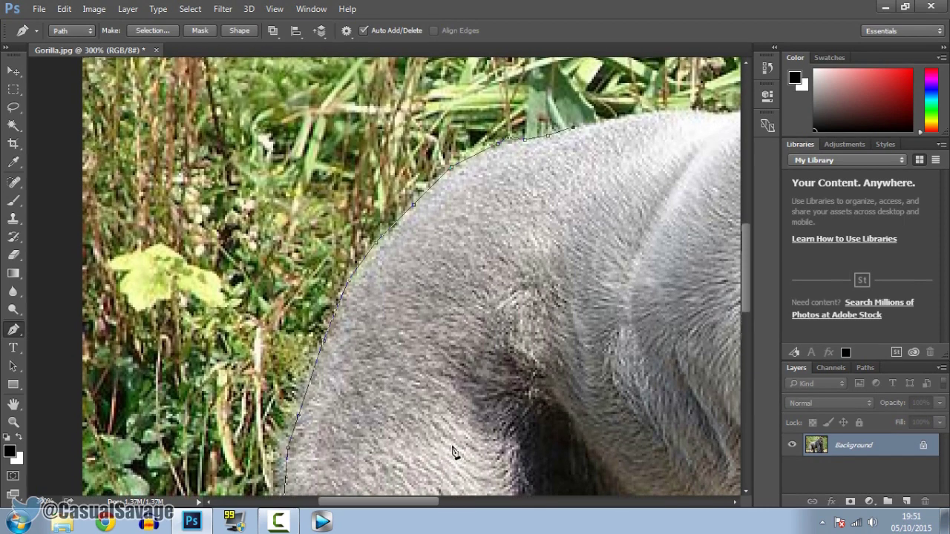
pyautogui.moveTo(405, 500); pyautogui.dragTo(464, 499)
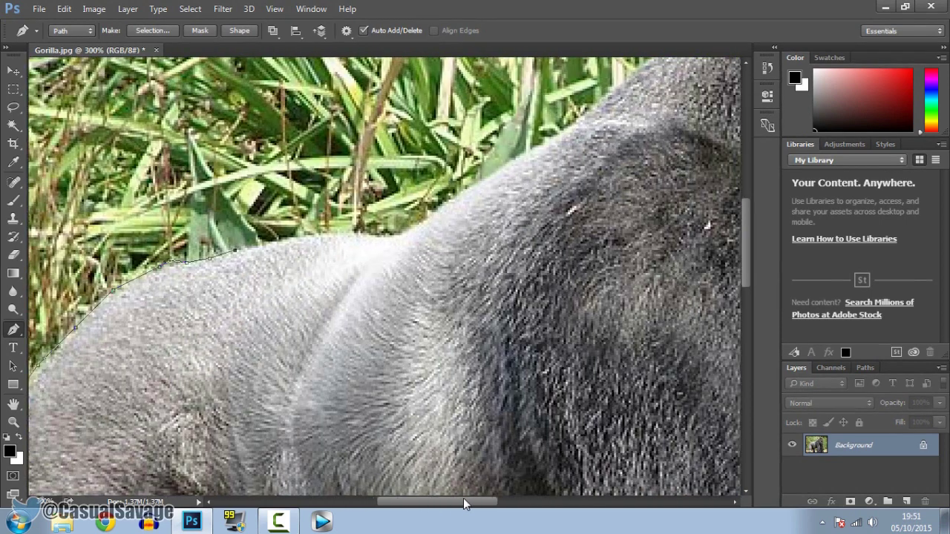
pyautogui.click(258, 245)
pyautogui.click(332, 234)
pyautogui.click(371, 233)
pyautogui.click(408, 230)
pyautogui.click(440, 206)
# Trace the rising edge of the upper back over the shoulder with anchor points.
pyautogui.click(473, 184)
pyautogui.click(502, 166)
pyautogui.click(519, 154)
pyautogui.click(545, 141)
pyautogui.click(576, 122)
pyautogui.click(598, 99)
pyautogui.click(621, 83)
pyautogui.click(647, 64)
# Continue the path from the shoulder along the back of the neck up to the top of the head.
pyautogui.scroll(5, 647, 66)
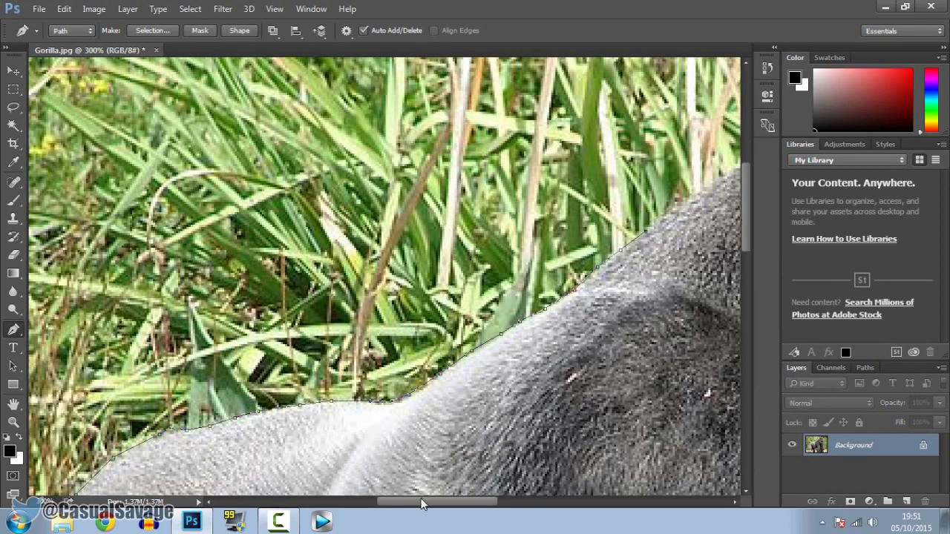
pyautogui.moveTo(423, 502); pyautogui.dragTo(470, 502)
pyautogui.click(397, 272)
pyautogui.click(417, 257)
pyautogui.click(444, 243)
pyautogui.click(464, 233)
pyautogui.click(495, 223)
pyautogui.click(512, 210)
pyautogui.click(550, 184)
pyautogui.click(579, 167)
pyautogui.click(610, 148)
pyautogui.click(696, 134)
# Curve the path around the crown of the head and down the side of the forehead.
pyautogui.scroll(-2, 738, 167)
pyautogui.moveTo(476, 502); pyautogui.dragTo(533, 501)
pyautogui.click(400, 108)
pyautogui.click(431, 124)
pyautogui.click(456, 152)
pyautogui.click(472, 184)
pyautogui.click(477, 213)
pyautogui.click(472, 245)
# Trace the side of the head down past the brow and eye level beside the face.
pyautogui.click(476, 282)
pyautogui.click(481, 315)
pyautogui.click(481, 337)
pyautogui.click(481, 362)
pyautogui.click(490, 386)
pyautogui.click(494, 409)
pyautogui.click(495, 432)
pyautogui.scroll(-3, 496, 431)
pyautogui.click(496, 328)
pyautogui.click(494, 354)
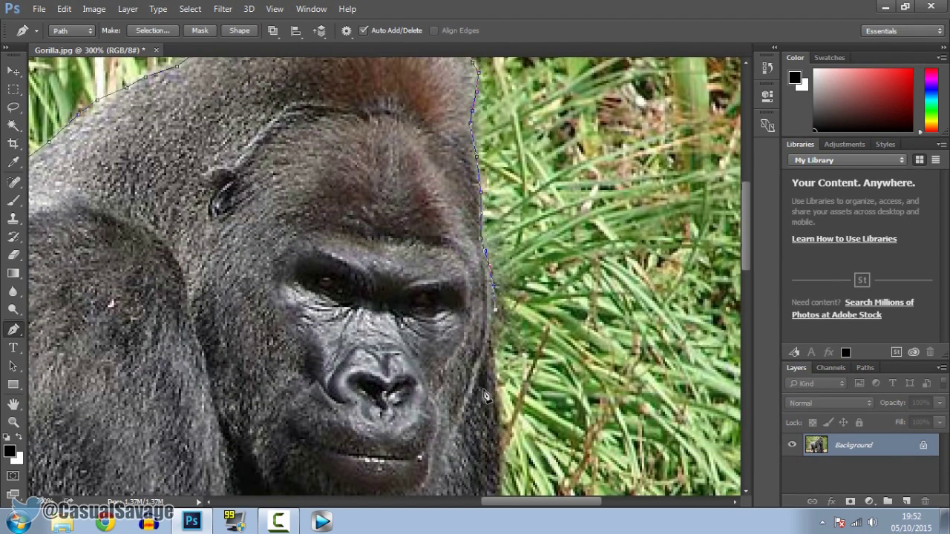
# Carry the path down past the mouth along the outer edge of the far shoulder and upper arm.
pyautogui.click(498, 417)
pyautogui.click(502, 441)
pyautogui.click(502, 462)
pyautogui.scroll(-5, 512, 464)
pyautogui.click(497, 317)
pyautogui.click(496, 356)
pyautogui.click(495, 407)
pyautogui.scroll(-3, 499, 352)
pyautogui.click(501, 383)
pyautogui.click(507, 451)
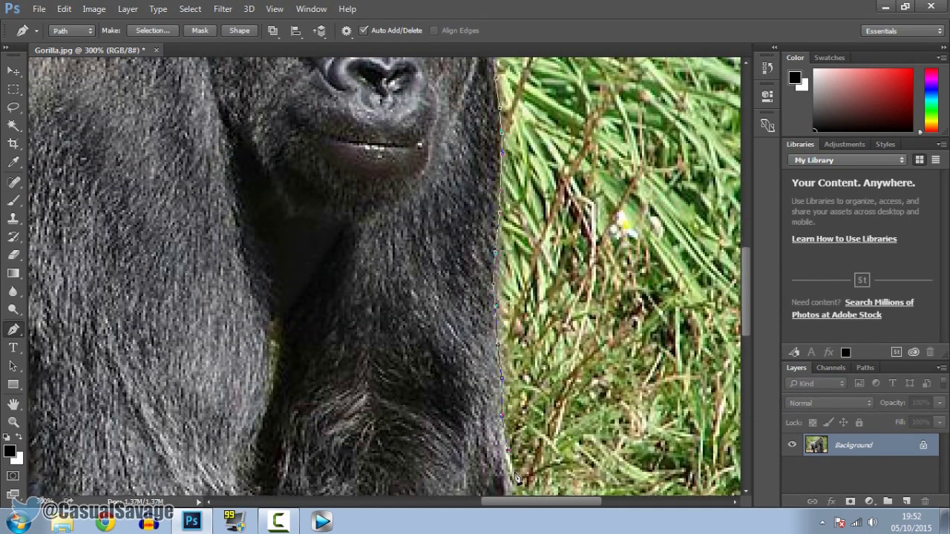
# Trace the outer edge of the far forearm down to the straw-filled notch near its lower end.
pyautogui.scroll(-3, 516, 475)
pyautogui.click(514, 369)
pyautogui.click(529, 420)
pyautogui.scroll(-3, 540, 458)
pyautogui.click(538, 321)
pyautogui.click(540, 336)
pyautogui.click(531, 361)
pyautogui.click(533, 403)
pyautogui.click(534, 426)
# Route the path around the small straw notch in the far arm and down to the photo's lower edge.
pyautogui.click(522, 425)
pyautogui.click(509, 405)
pyautogui.click(499, 427)
pyautogui.click(510, 441)
pyautogui.click(520, 470)
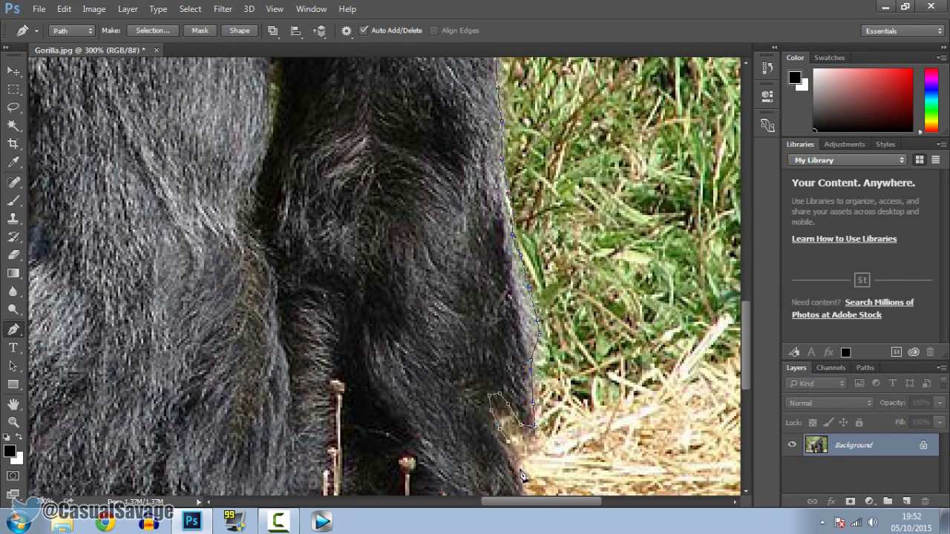
pyautogui.scroll(-3, 524, 482)
pyautogui.click(523, 413)
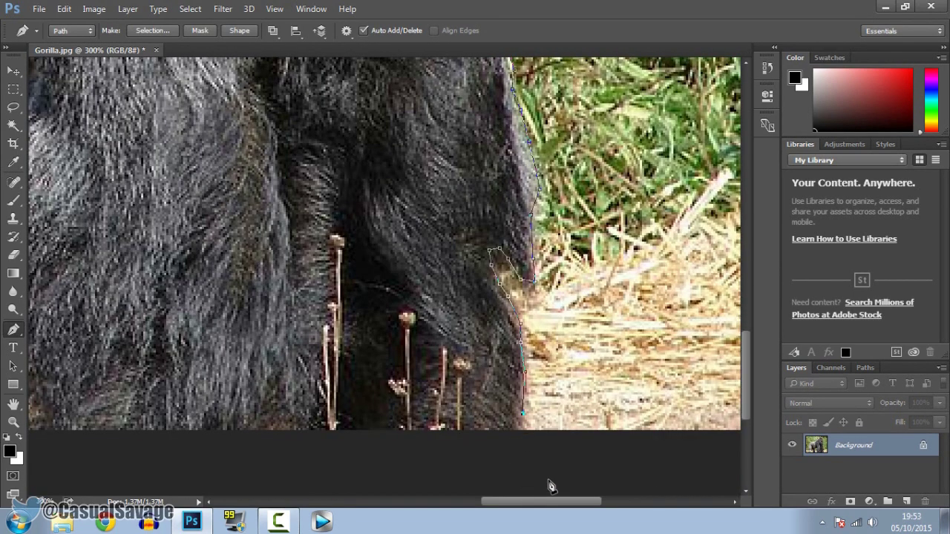
# Run the path below the photo and across beneath both front arms to the grass patch at the near arm.
pyautogui.moveTo(528, 501); pyautogui.dragTo(427, 474)
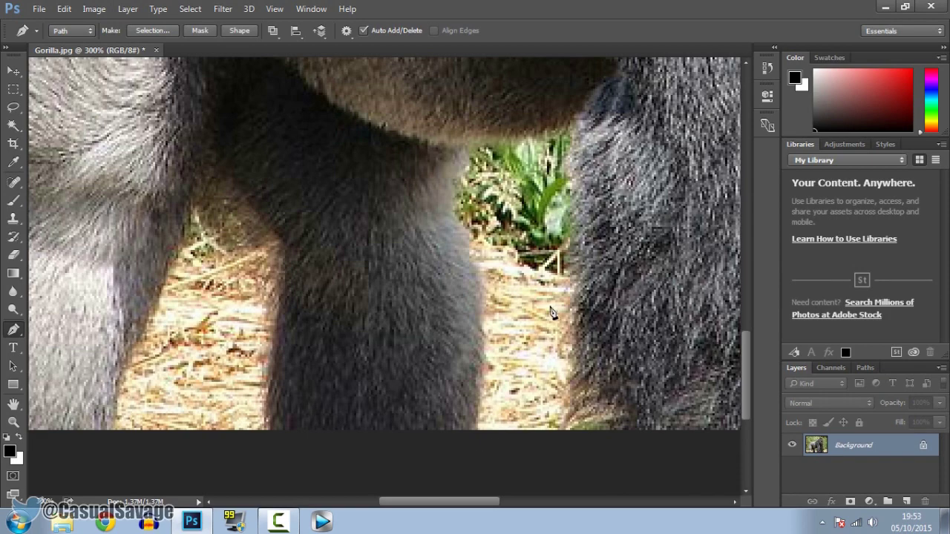
pyautogui.moveTo(440, 505); pyautogui.dragTo(540, 505)
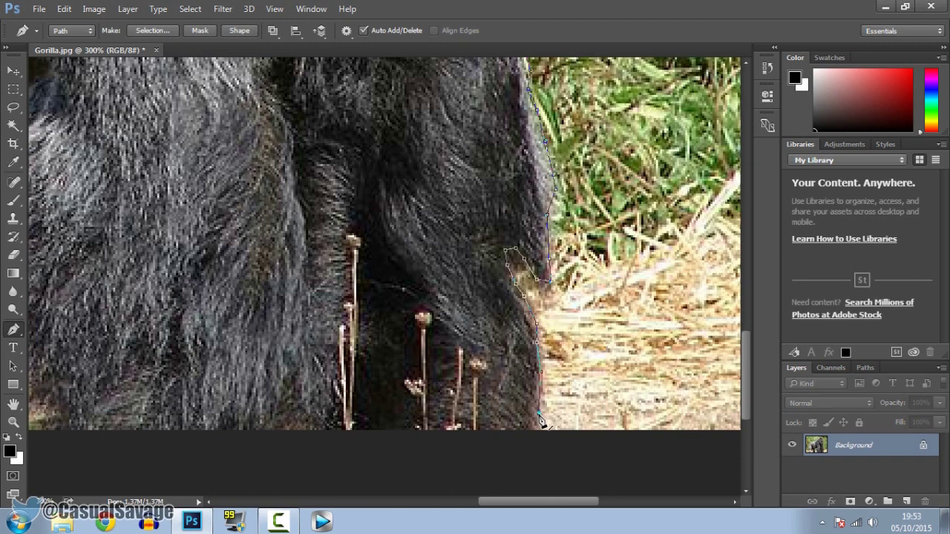
pyautogui.click(539, 449)
pyautogui.moveTo(539, 504); pyautogui.dragTo(465, 503)
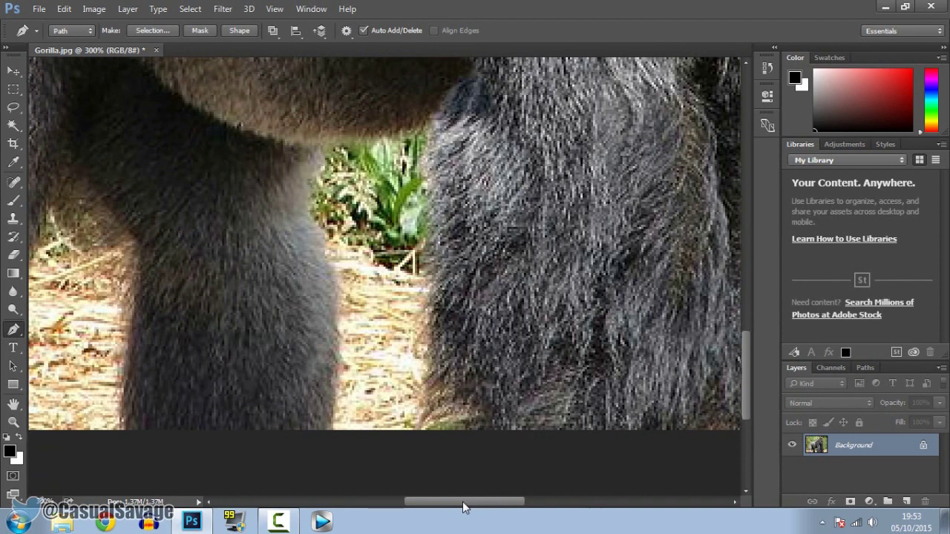
pyautogui.click(465, 429)
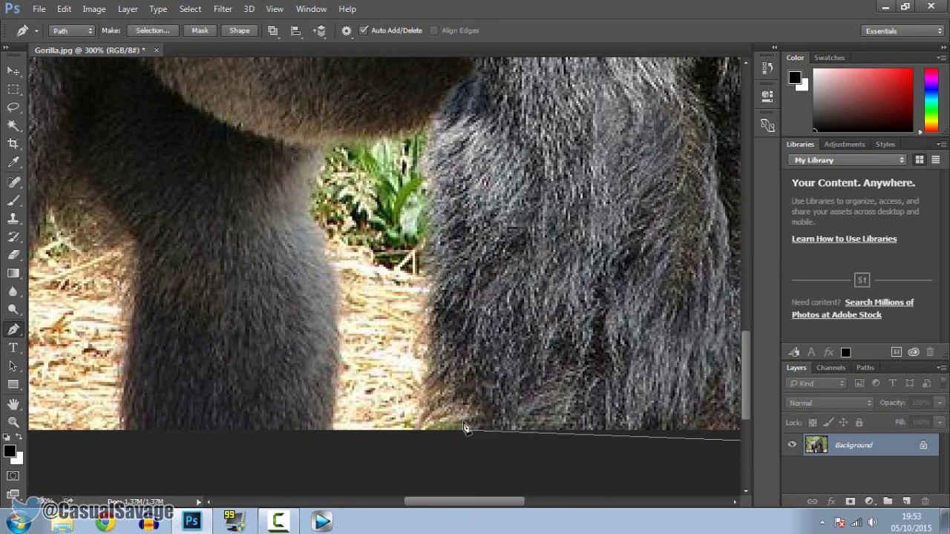
# Trace around the grass patch at the base of the near arm and up the arm's inner edge to the belly.
pyautogui.click(465, 418)
pyautogui.click(456, 414)
pyautogui.moveTo(436, 429); pyautogui.dragTo(424, 437)
pyautogui.click(418, 429)
pyautogui.moveTo(425, 384); pyautogui.dragTo(426, 351)
pyautogui.moveTo(429, 281); pyautogui.dragTo(427, 134)
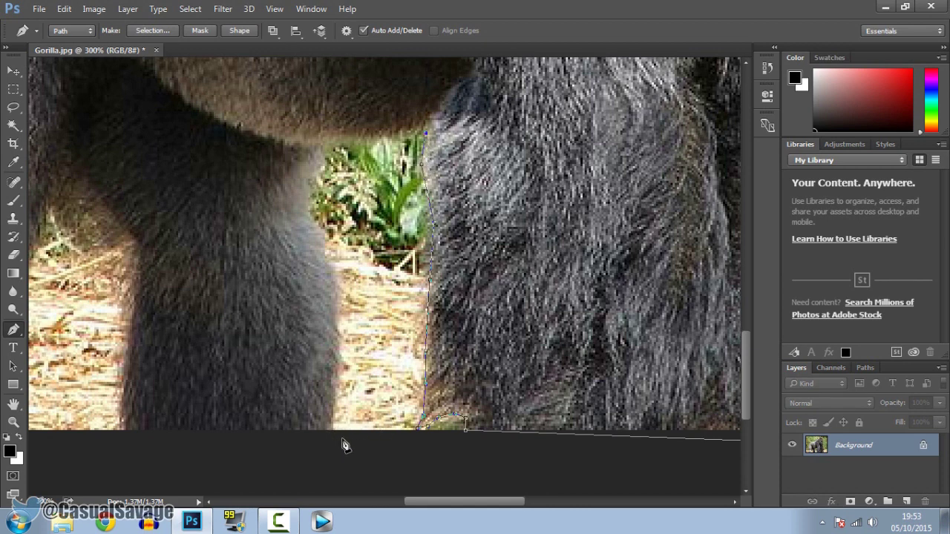
# Trace the underside of the belly from the near arm across to the far rear leg.
pyautogui.click(414, 132)
pyautogui.click(386, 137)
pyautogui.click(352, 139)
pyautogui.click(324, 143)
# Trace the front edge of the far rear leg down to just below the photo.
pyautogui.click(310, 179)
pyautogui.click(309, 210)
pyautogui.click(327, 255)
pyautogui.click(335, 282)
pyautogui.click(336, 308)
pyautogui.click(335, 329)
pyautogui.click(336, 359)
pyautogui.click(338, 385)
pyautogui.click(333, 407)
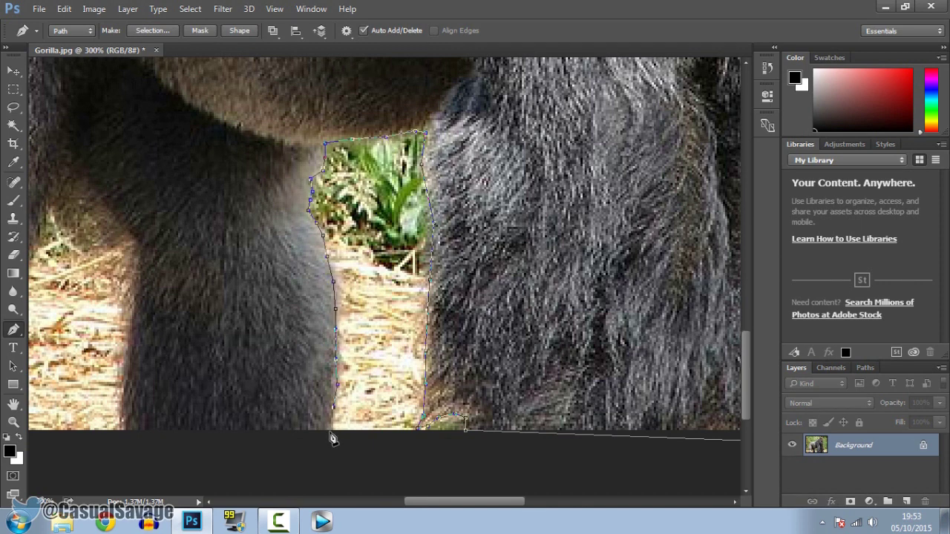
pyautogui.click(330, 444)
# Run the path beneath the far rear leg and trace up its rear edge to the bend below the thigh.
pyautogui.moveTo(456, 503); pyautogui.dragTo(404, 502)
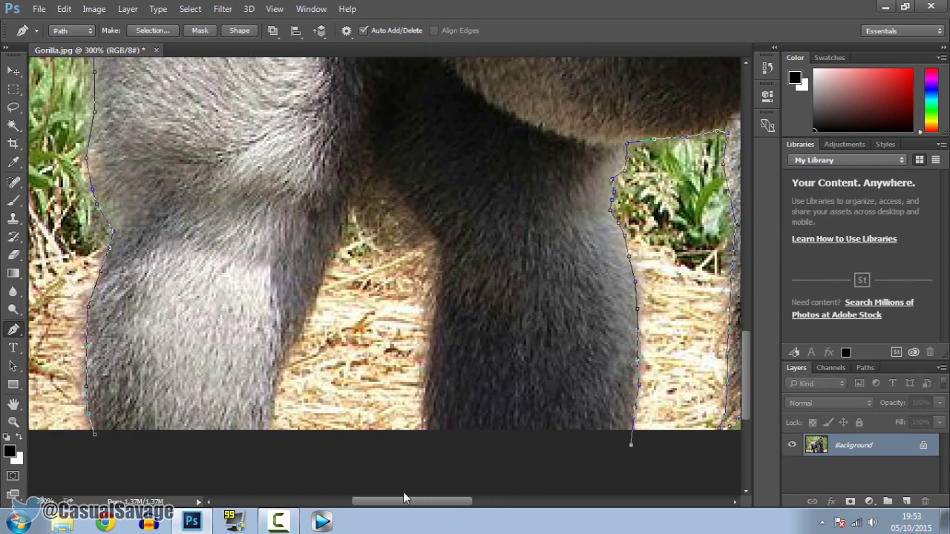
pyautogui.click(424, 454)
pyautogui.click(423, 425)
pyautogui.click(424, 395)
pyautogui.click(425, 370)
pyautogui.click(429, 338)
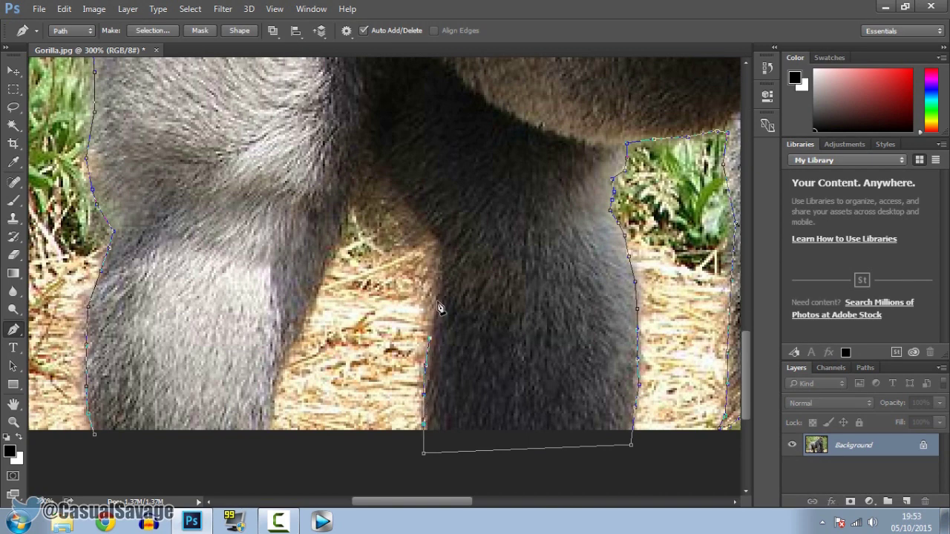
pyautogui.click(436, 295)
pyautogui.hotkey('ctrl', 'z')
pyautogui.click(436, 269)
pyautogui.click(442, 245)
# Trace around the top of the gap between the two rear legs.
pyautogui.click(421, 217)
pyautogui.click(400, 192)
pyautogui.click(382, 173)
pyautogui.click(372, 177)
pyautogui.click(358, 187)
pyautogui.click(349, 207)
# Trace the front edge of the near rear leg to just below the photo and close the path at its starting point.
pyautogui.click(336, 246)
pyautogui.click(321, 281)
pyautogui.click(312, 304)
pyautogui.click(294, 343)
pyautogui.click(285, 355)
pyautogui.click(279, 375)
pyautogui.click(272, 413)
pyautogui.scroll(-1, 273, 431)
pyautogui.click(270, 404)
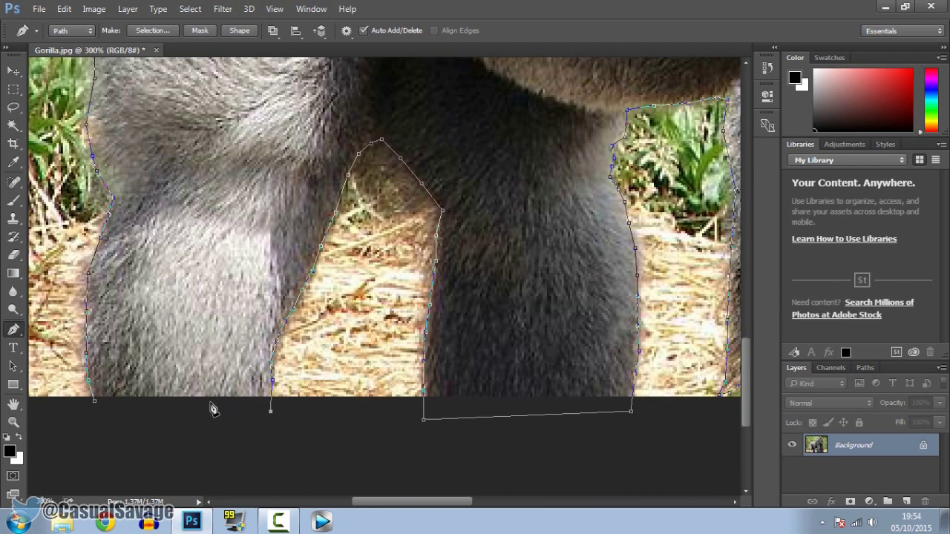
pyautogui.click(95, 403)
# Turn the closed path into a new anti-aliased selection with a feather radius of 0 pixels.
pyautogui.moveTo(436, 506); pyautogui.dragTo(470, 506)
pyautogui.scroll(6, 464, 353)
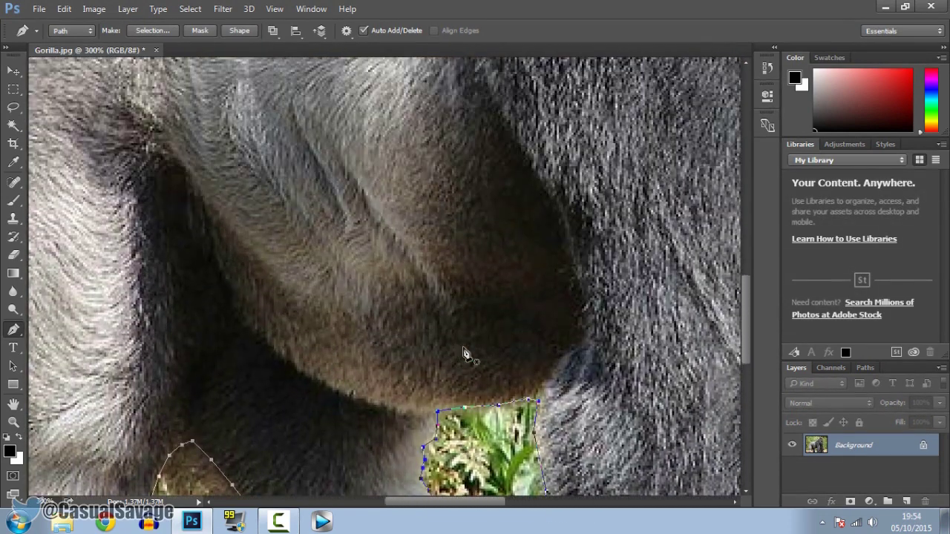
pyautogui.scroll(3, 464, 354)
pyautogui.rightClick(463, 276)
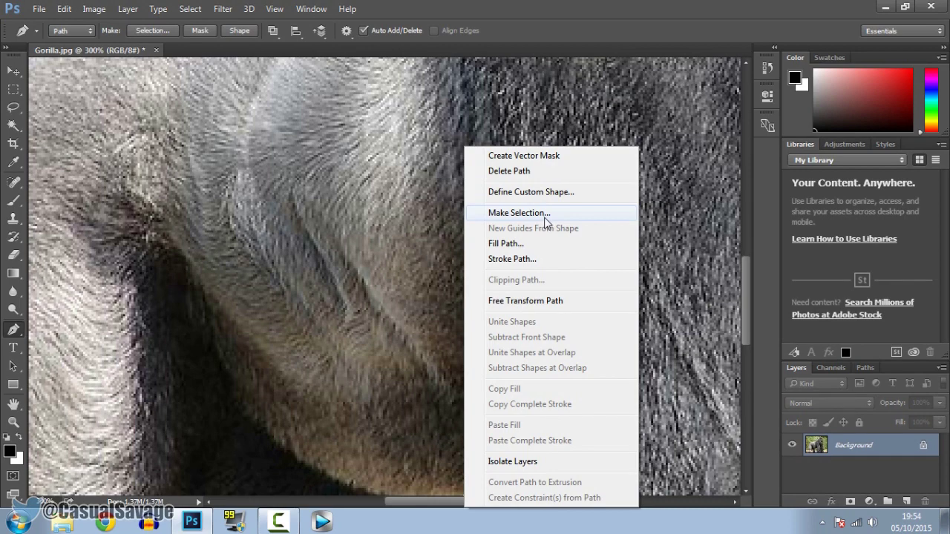
pyautogui.click(519, 213)
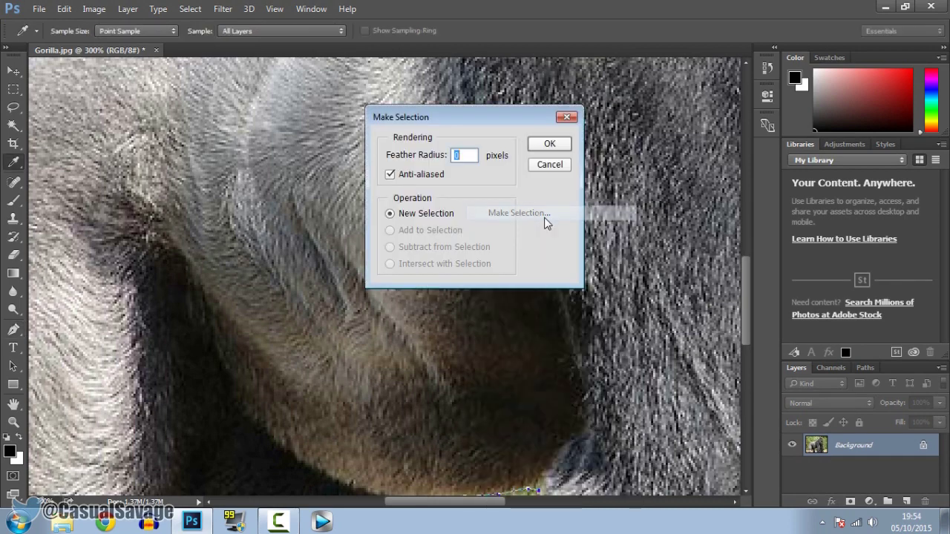
pyautogui.click(549, 144)
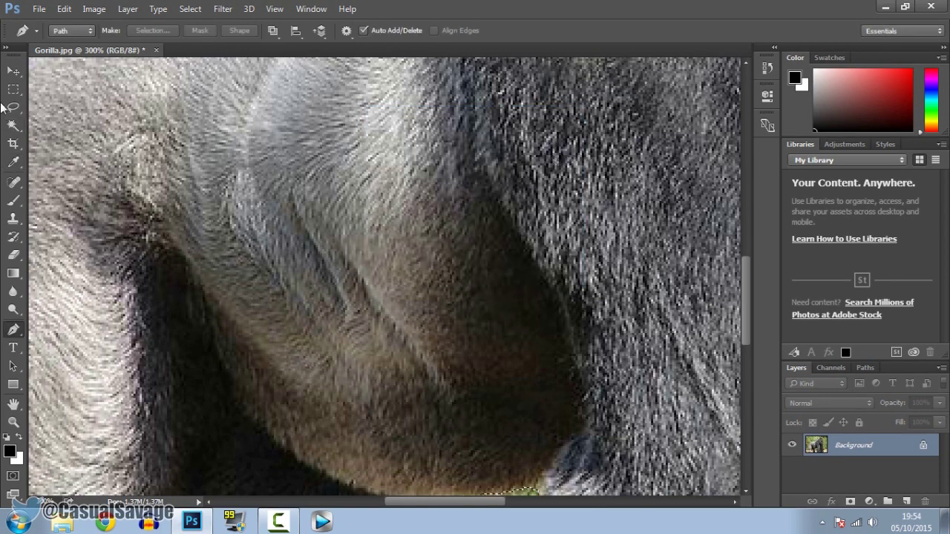
# Convert the locked Background into the regular layer Layer 0 and shift the selected gorilla slightly up and to the left.
pyautogui.click(12, 421)
pyautogui.rightClick(146, 379)
pyautogui.click(170, 384)
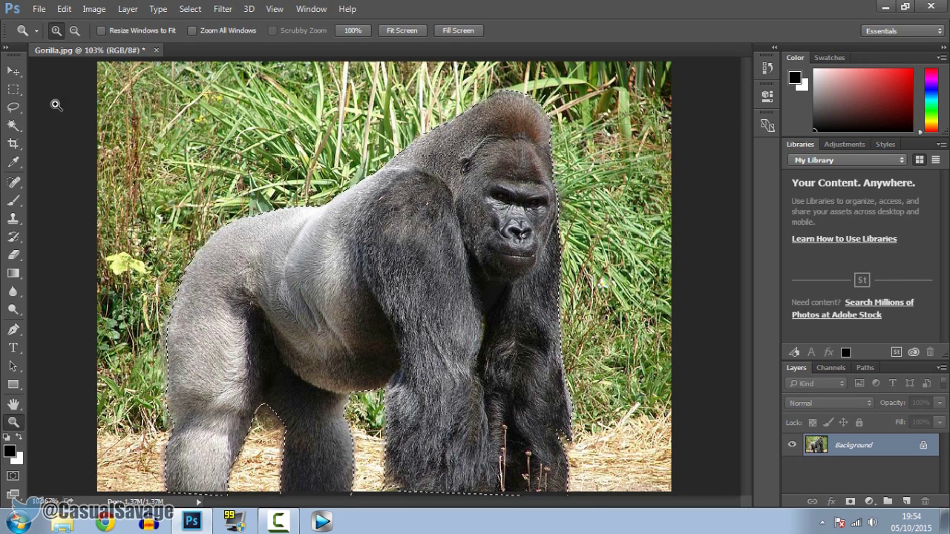
pyautogui.click(13, 71)
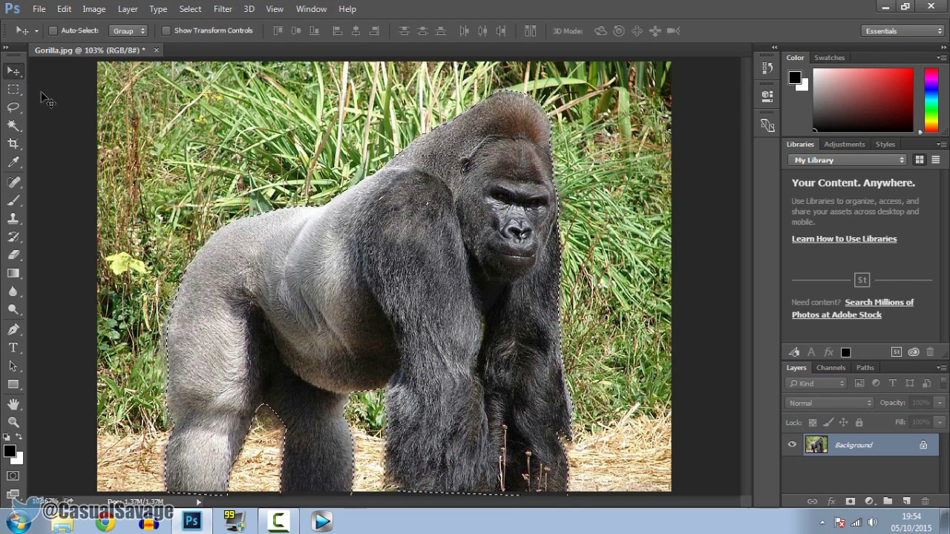
pyautogui.click(924, 447)
pyautogui.doubleClick(924, 450)
pyautogui.click(843, 94)
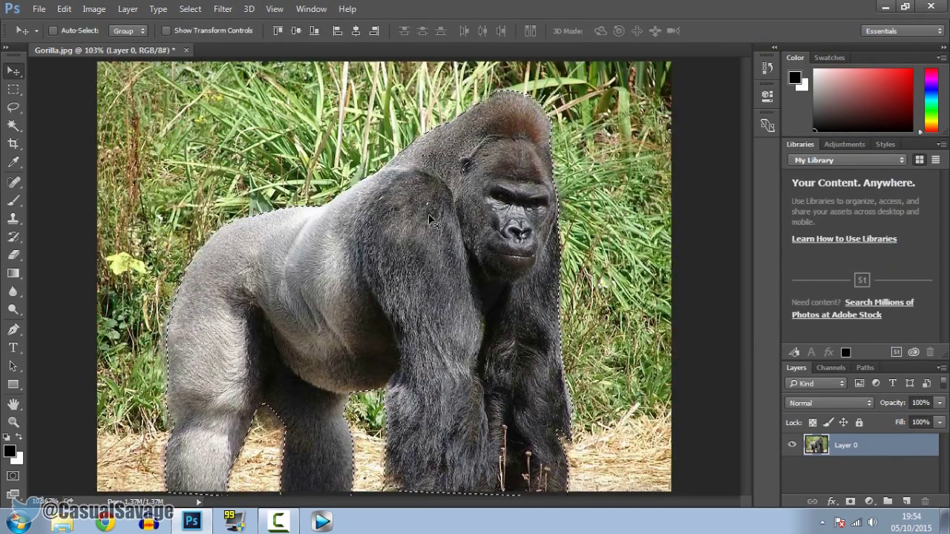
pyautogui.moveTo(388, 256)
pyautogui.mouseDown()
pyautogui.moveTo(462, 229)
pyautogui.moveTo(475, 282)
pyautogui.moveTo(414, 160)
pyautogui.moveTo(427, 193)
pyautogui.moveTo(297, 174)
pyautogui.moveTo(396, 268)
pyautogui.moveTo(378, 250)
pyautogui.mouseUp()
# Create a new document 1280 pixels wide and 720 pixels high with a white background.
pyautogui.click(37, 7)
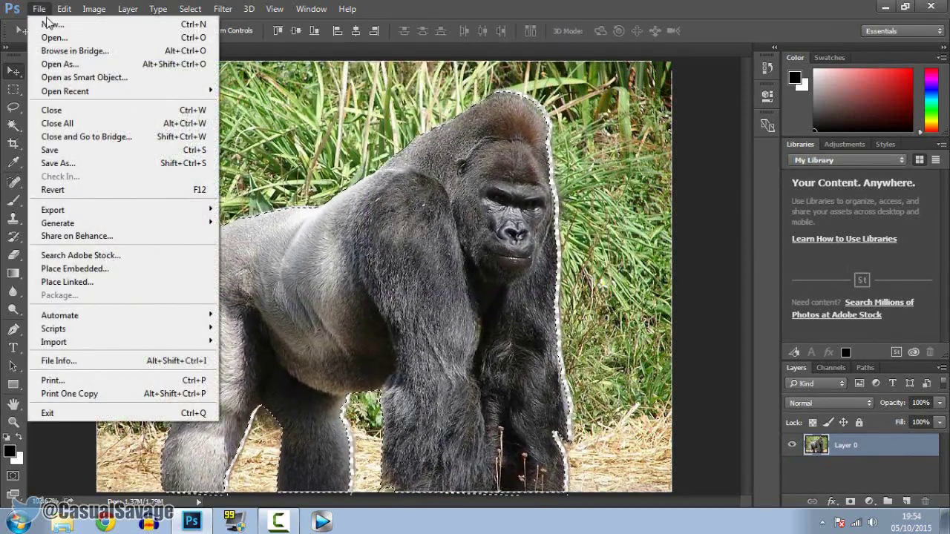
pyautogui.click(38, 25)
pyautogui.click(422, 167)
pyautogui.write('1280')
pyautogui.press('Tab')
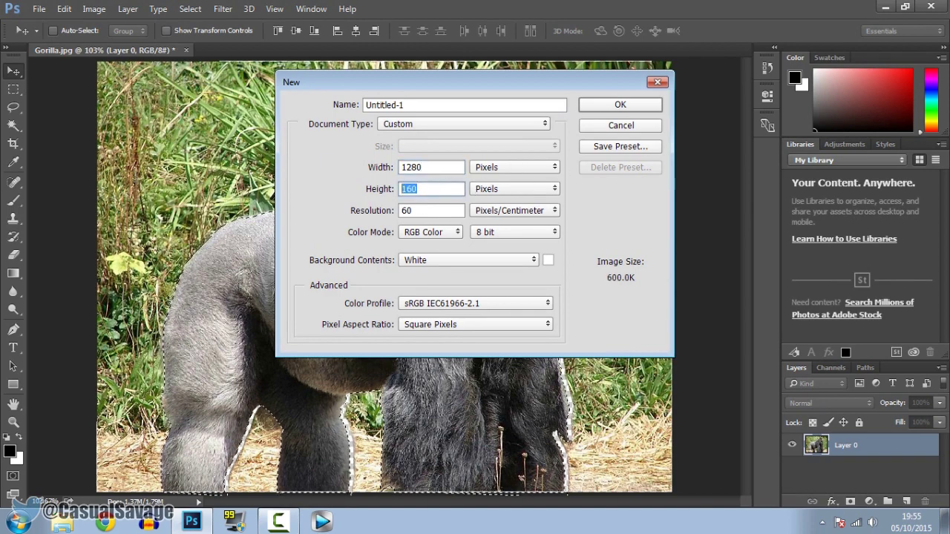
pyautogui.write('720')
pyautogui.press('Return')
# Move the selected gorilla from Gorilla.jpg into the new document, with its feet at the canvas's lower edge.
pyautogui.click(104, 50)
pyautogui.moveTo(340, 223); pyautogui.dragTo(336, 298)
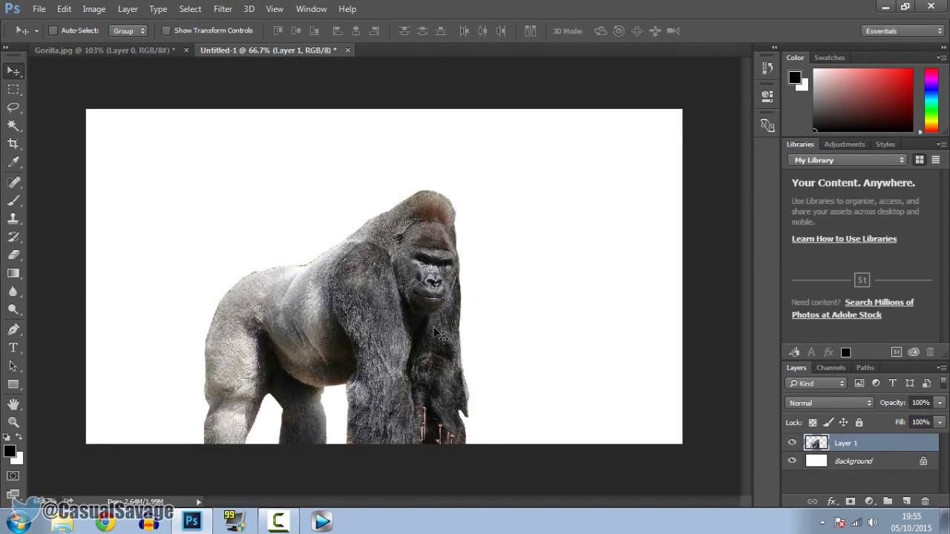
pyautogui.press('z')
pyautogui.click(293, 390)
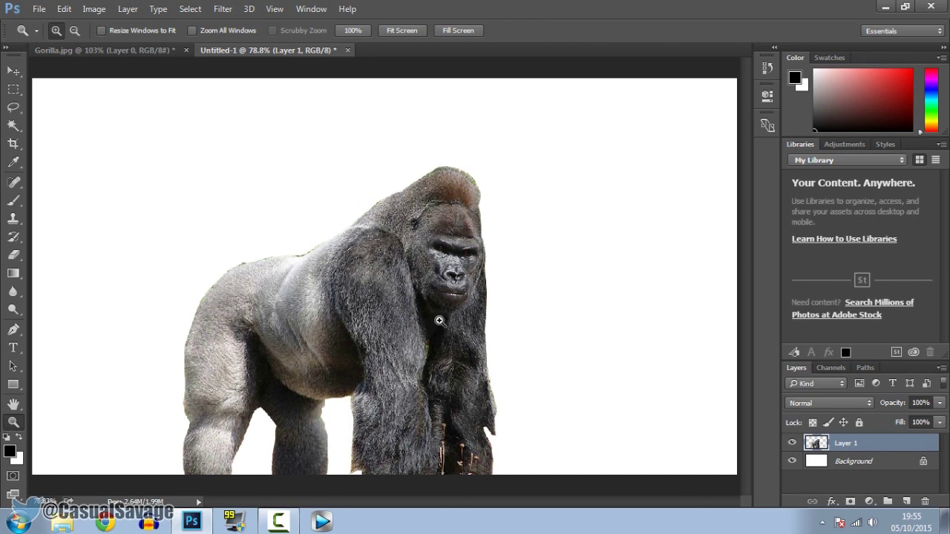
# Erase the leftover background fringe along the gorilla's rump and back up to the shoulder with the Eraser.
pyautogui.click(228, 281)
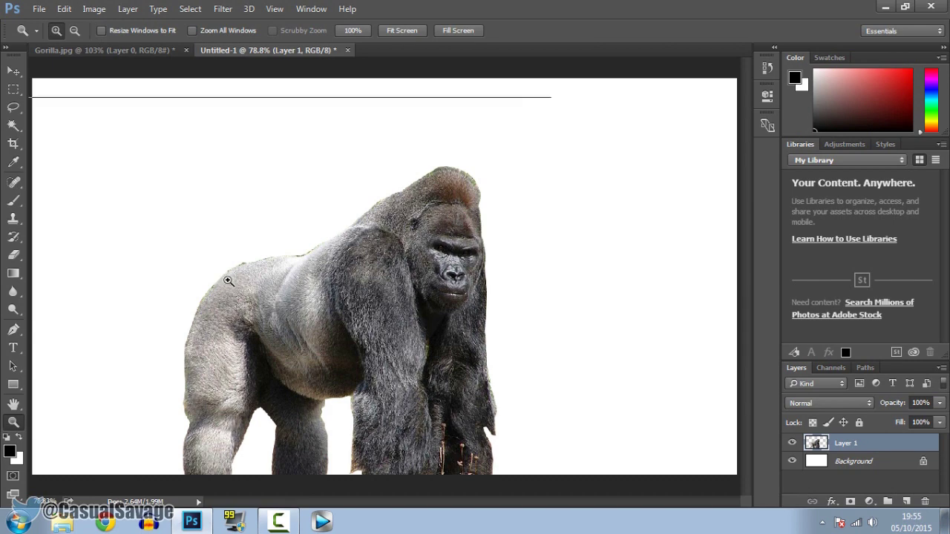
pyautogui.click(229, 279)
pyautogui.click(212, 287)
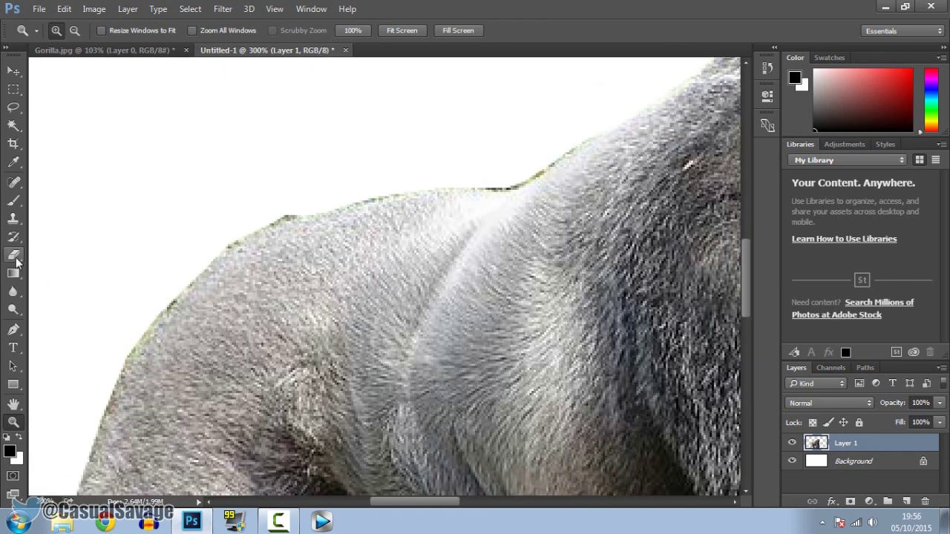
pyautogui.click(14, 255)
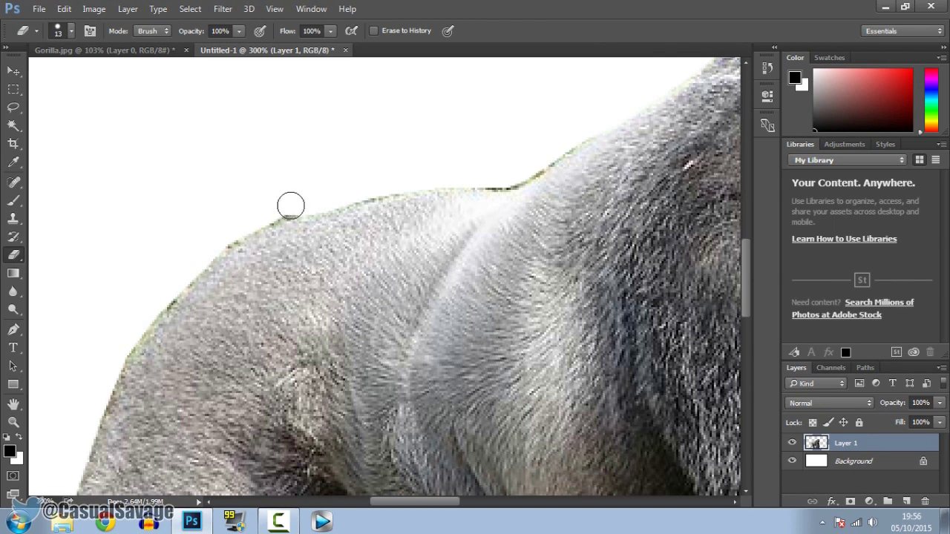
pyautogui.moveTo(282, 208)
pyautogui.mouseDown()
pyautogui.moveTo(219, 245)
pyautogui.moveTo(133, 336)
pyautogui.moveTo(74, 461)
pyautogui.mouseUp()
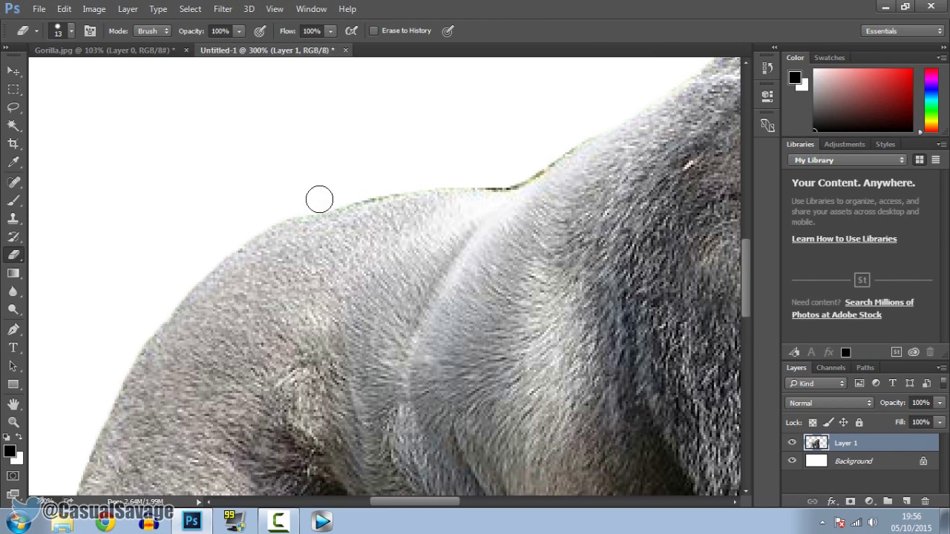
pyautogui.moveTo(335, 198)
pyautogui.mouseDown()
pyautogui.moveTo(439, 173)
pyautogui.moveTo(533, 170)
pyautogui.moveTo(630, 103)
pyautogui.mouseUp()
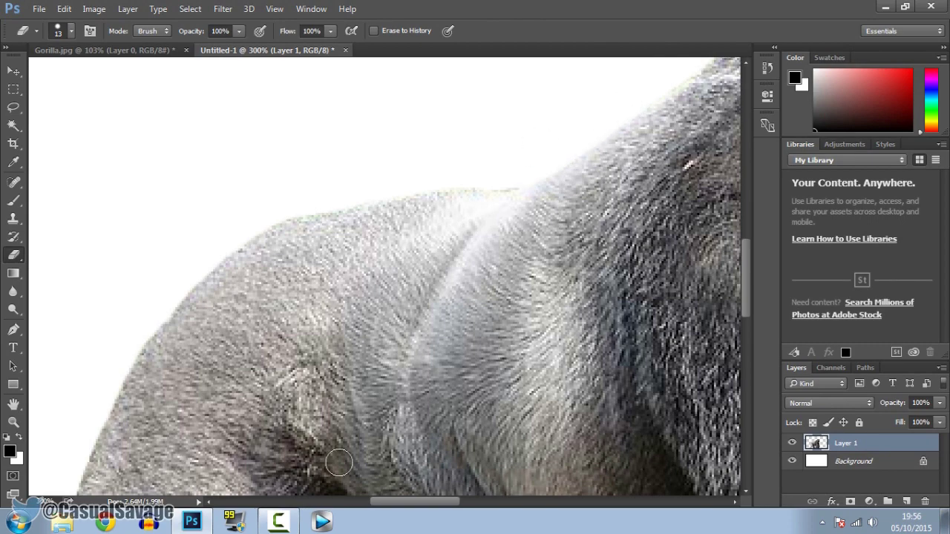
# Erase the leftover background fringe along the gorilla's shoulder, neck and the crown of its head.
pyautogui.moveTo(408, 502); pyautogui.dragTo(465, 502)
pyautogui.scroll(7, 331, 327)
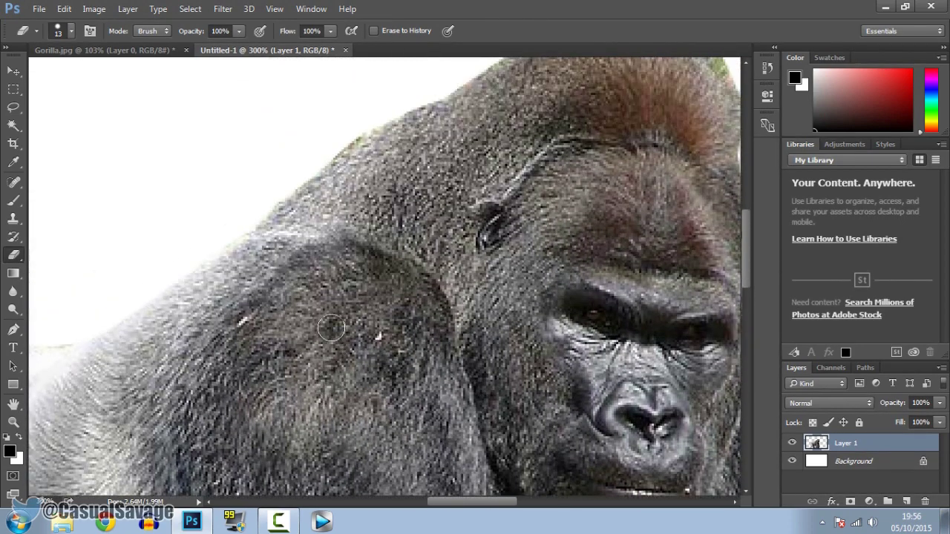
pyautogui.moveTo(297, 272)
pyautogui.mouseDown()
pyautogui.moveTo(363, 216)
pyautogui.moveTo(547, 109)
pyautogui.moveTo(613, 94)
pyautogui.moveTo(656, 98)
pyautogui.moveTo(653, 123)
pyautogui.mouseUp()
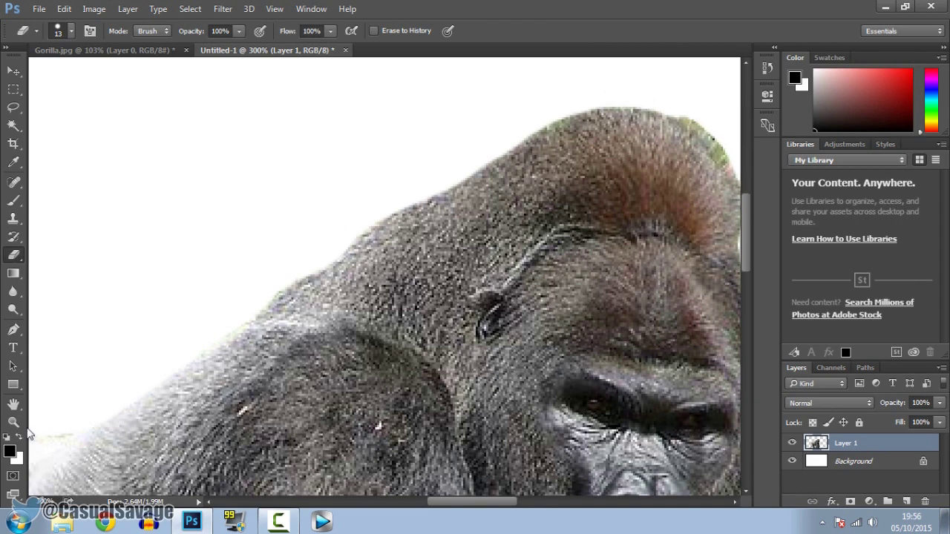
pyautogui.press('z')
pyautogui.rightClick(74, 414)
pyautogui.rightClick(100, 416)
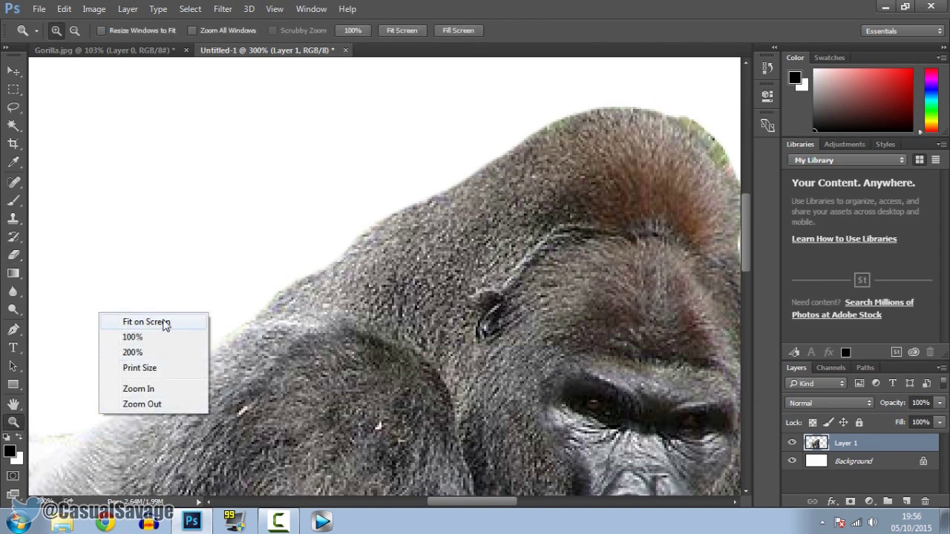
pyautogui.click(164, 324)
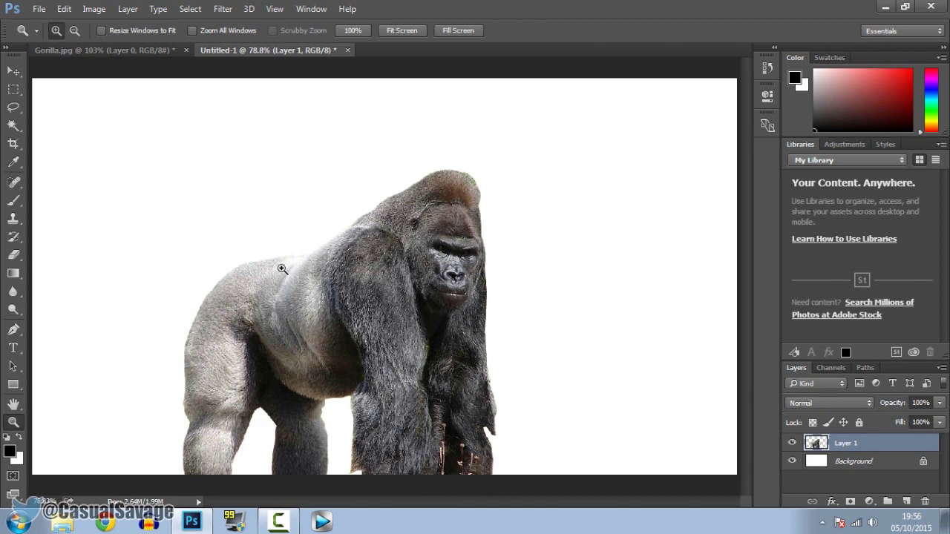